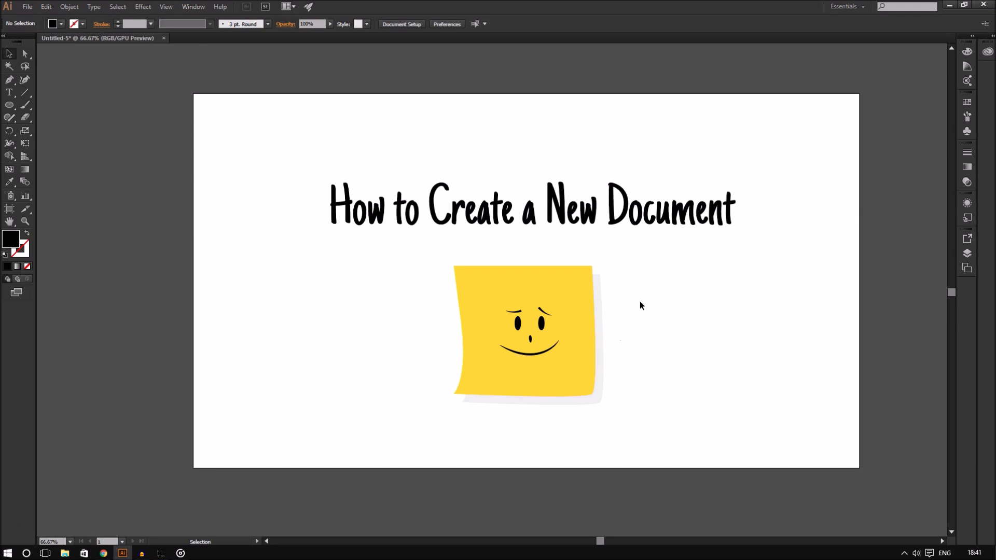
Start a new document from File > New and enter Project_one as its name.
{"action": "scroll", "coordinate": [641, 303], "scroll_direction": "up", "scroll_amount": 1}
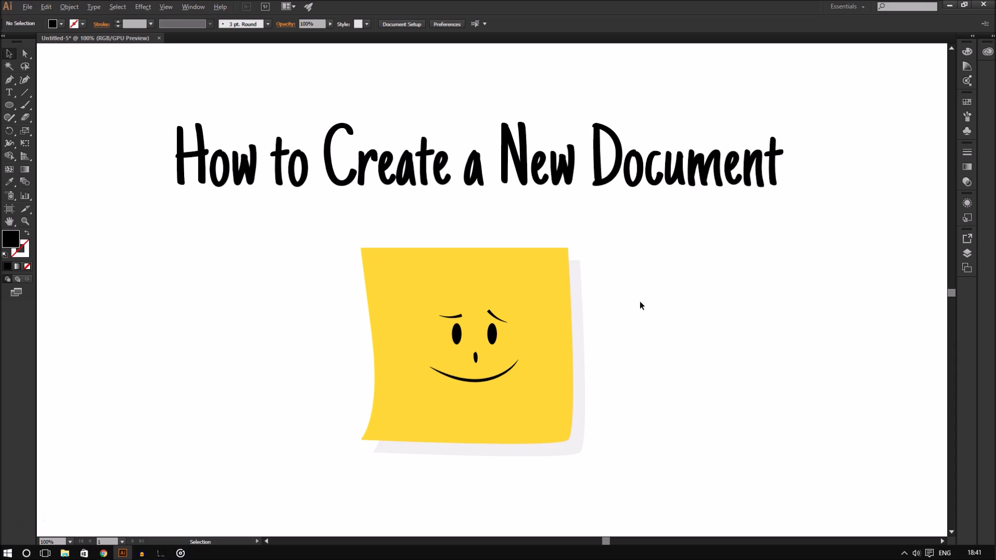
{"action": "scroll", "coordinate": [640, 302], "scroll_direction": "down", "scroll_amount": 1}
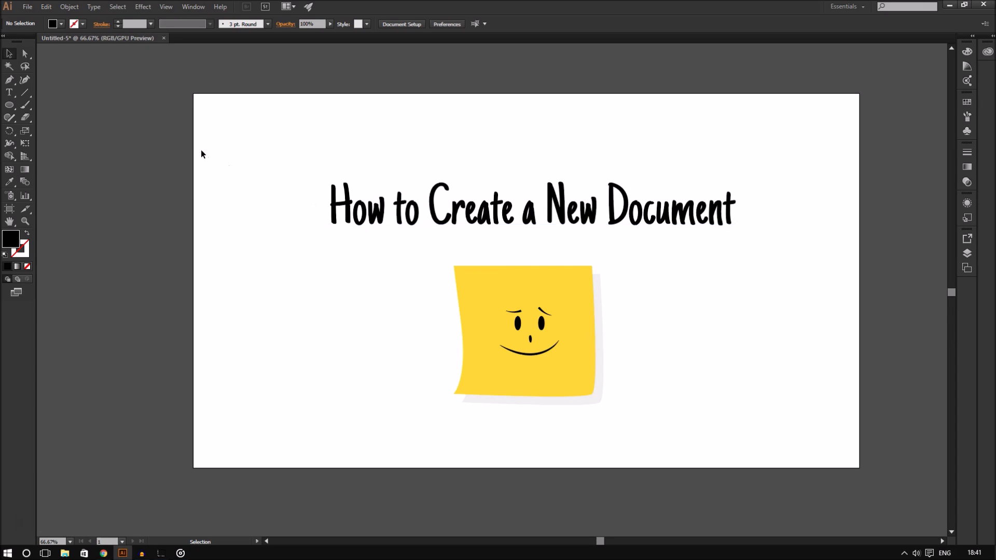
{"action": "left_click", "coordinate": [26, 7]}
{"action": "left_click", "coordinate": [45, 19]}
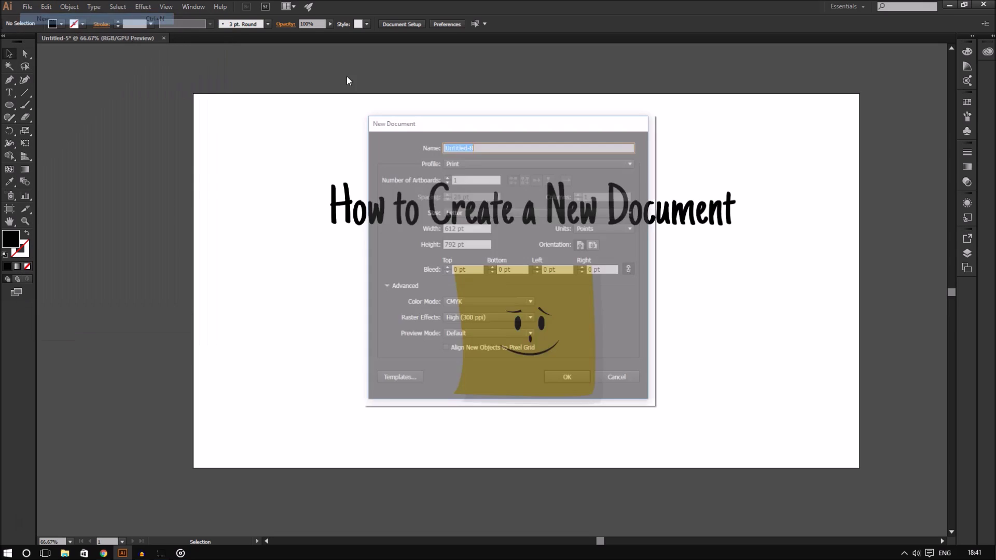
{"action": "left_click_drag", "start_coordinate": [538, 124], "coordinate": [545, 110]}
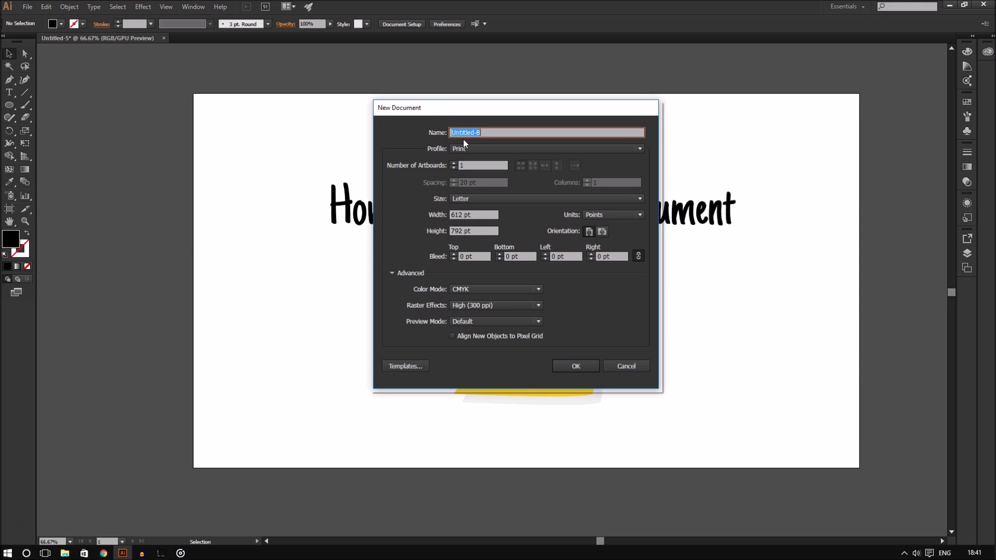
{"action": "type", "text": "Project_one"}
{"action": "left_click", "coordinate": [483, 150]}
Switch the profile from Web to Print and keep the artboard count at 1.
{"action": "left_click", "coordinate": [483, 186]}
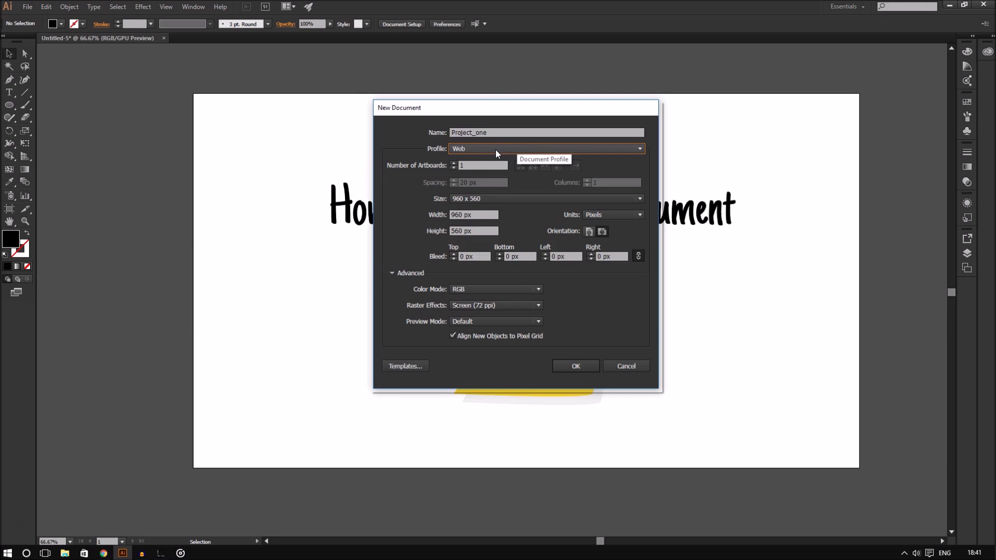
{"action": "left_click", "coordinate": [475, 149]}
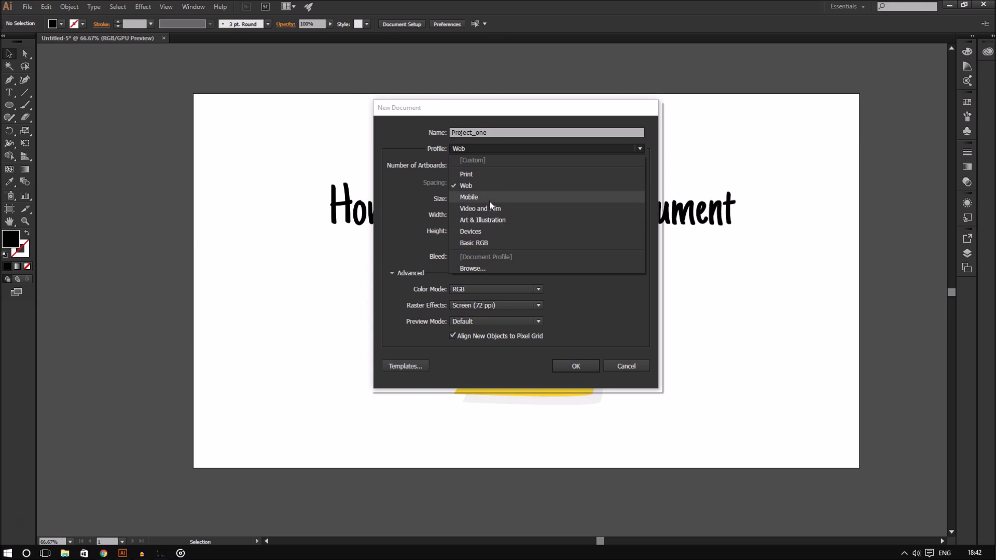
{"action": "left_click", "coordinate": [482, 176]}
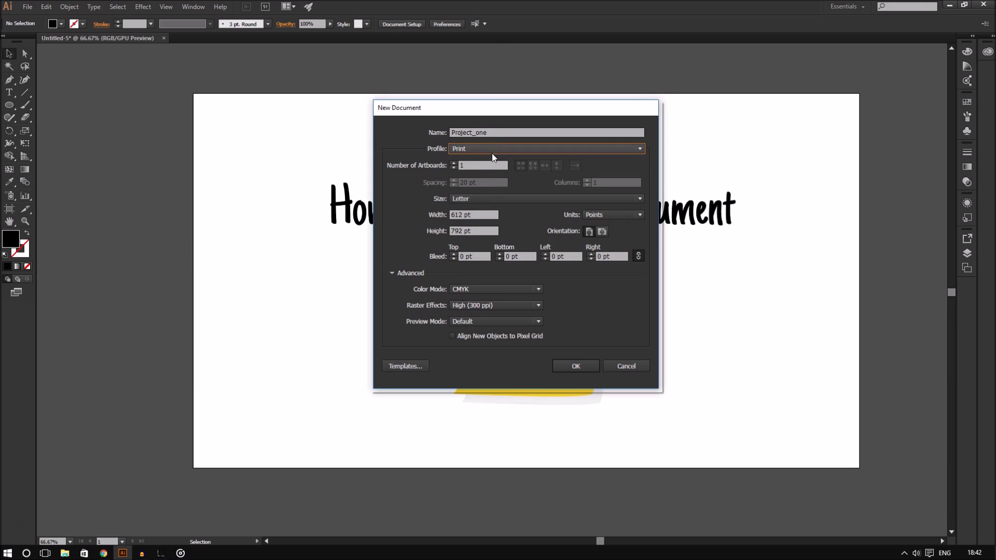
{"action": "left_click", "coordinate": [454, 163]}
{"action": "left_click", "coordinate": [454, 163]}
{"action": "left_click", "coordinate": [454, 163]}
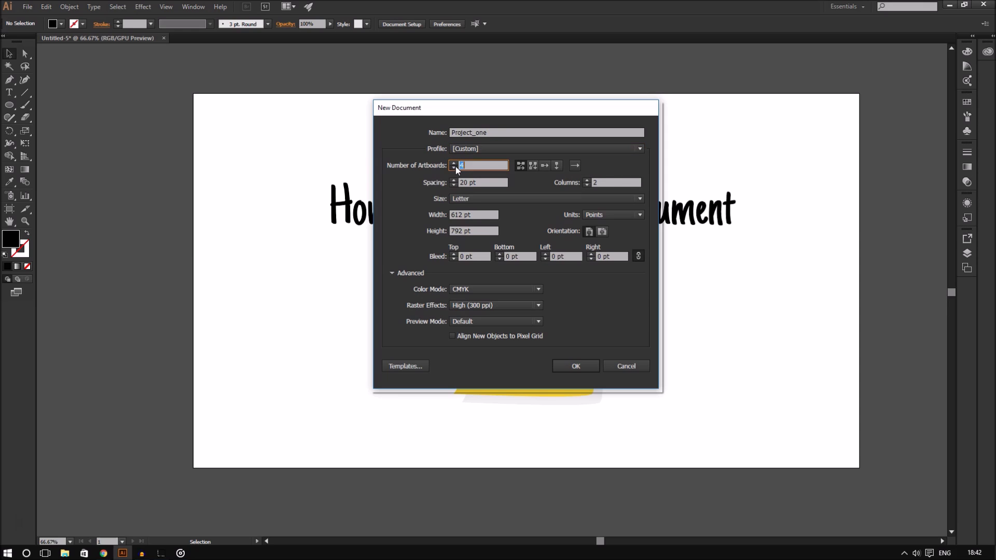
{"action": "left_click", "coordinate": [455, 168]}
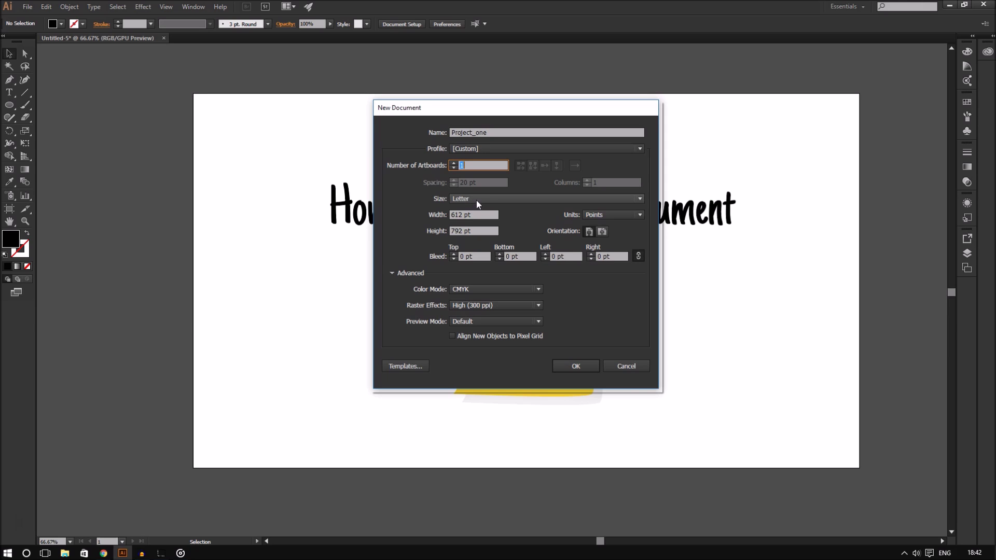
Reselect the Print profile and bring up the list of page sizes.
{"action": "left_click_drag", "start_coordinate": [490, 108], "coordinate": [836, 353]}
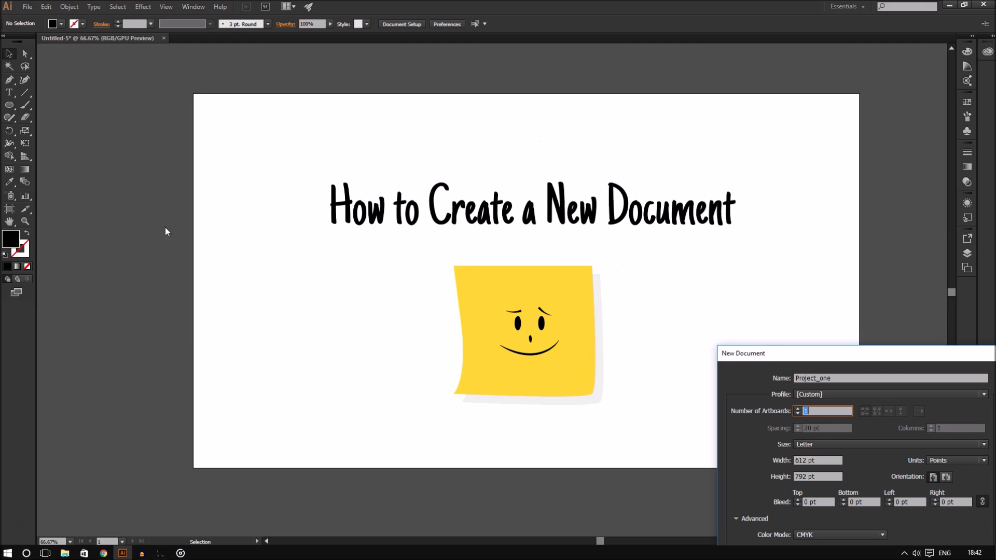
{"action": "left_click_drag", "start_coordinate": [875, 361], "coordinate": [564, 141]}
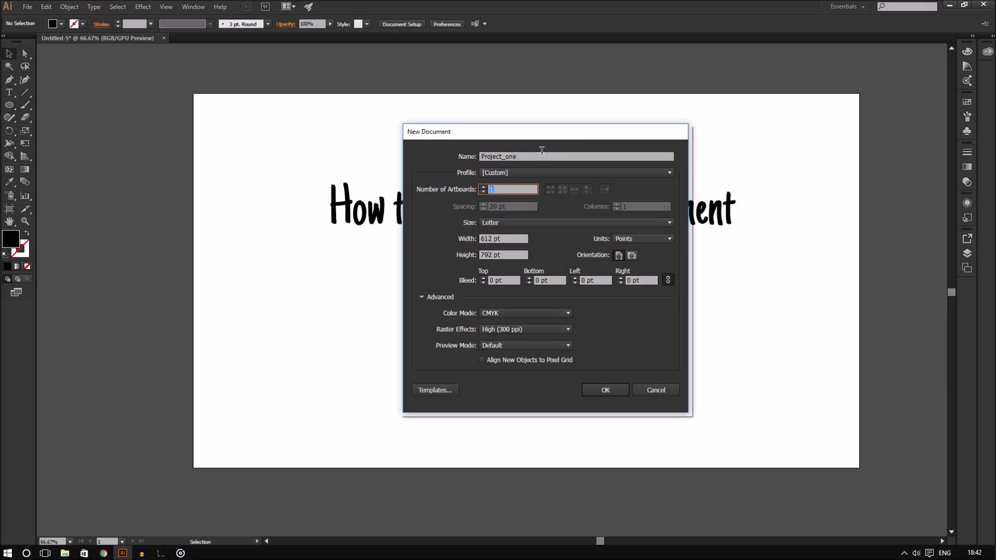
{"action": "left_click", "coordinate": [518, 174]}
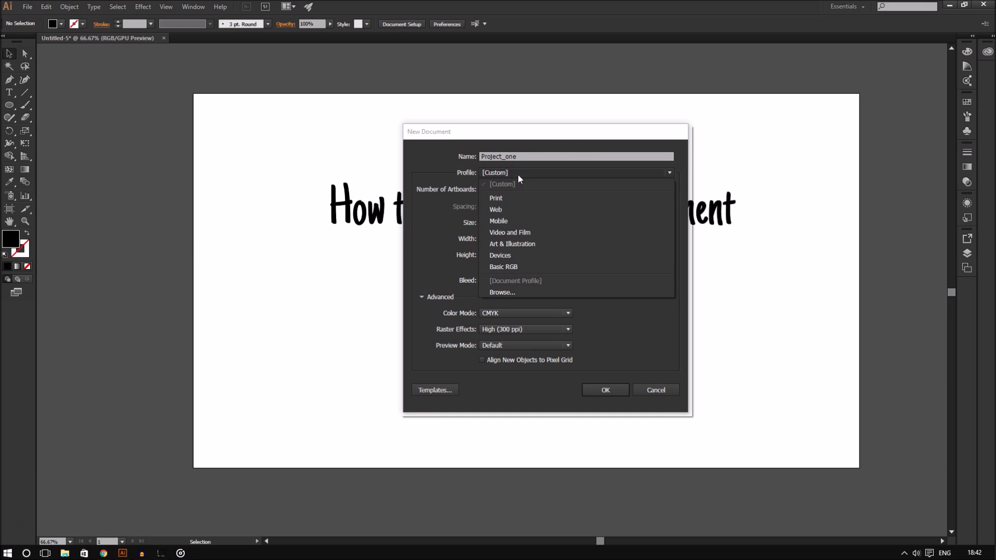
{"action": "left_click", "coordinate": [517, 202]}
{"action": "left_click", "coordinate": [515, 223]}
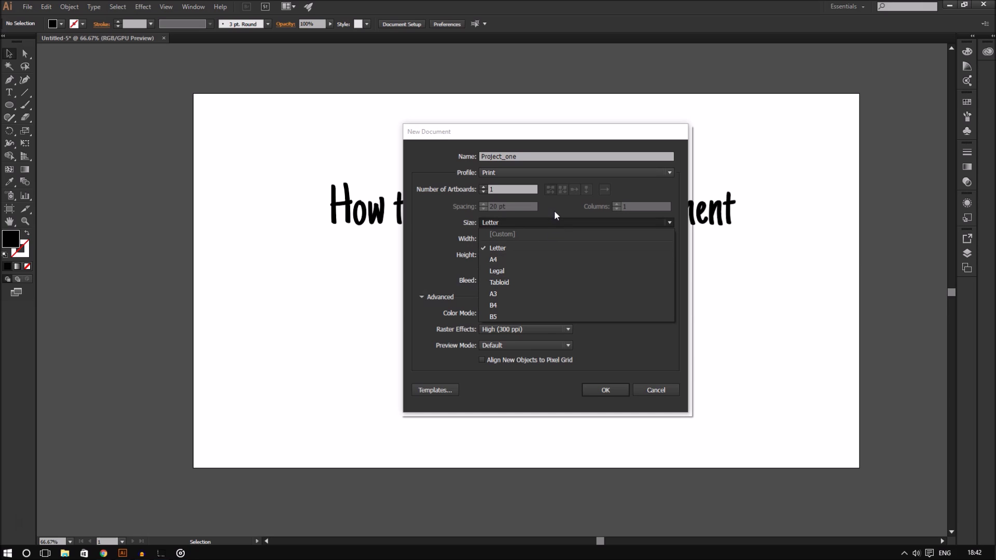
Try the Legal, Tabloid and B4 page sizes, then return to Letter.
{"action": "left_click", "coordinate": [516, 271]}
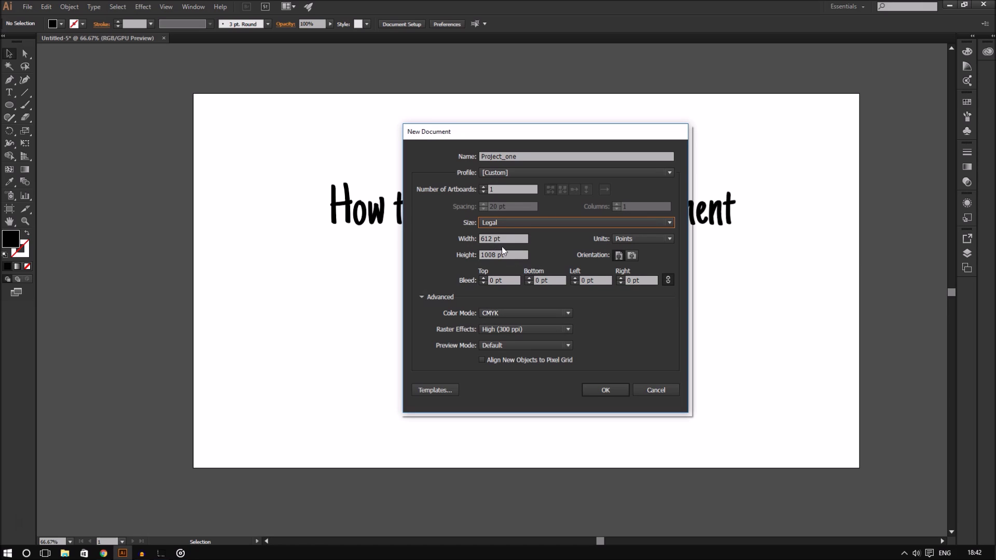
{"action": "left_click", "coordinate": [516, 227]}
{"action": "left_click", "coordinate": [509, 284]}
{"action": "left_click", "coordinate": [520, 222]}
{"action": "left_click", "coordinate": [507, 304]}
{"action": "left_click", "coordinate": [520, 225]}
{"action": "left_click", "coordinate": [515, 248]}
Keep Points as units, settle on Portrait orientation, and unlink the four bleed values.
{"action": "left_click", "coordinate": [655, 238]}
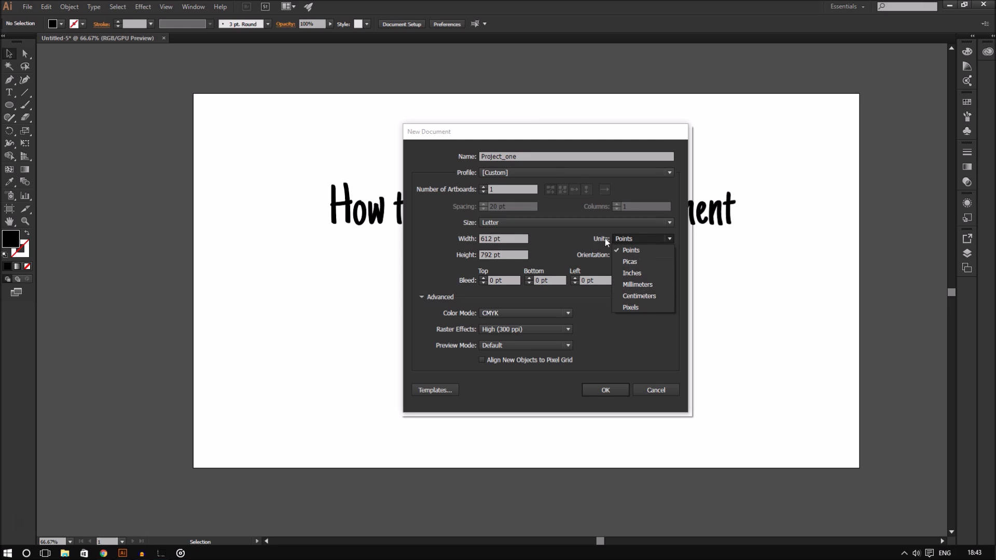
{"action": "left_click", "coordinate": [580, 233]}
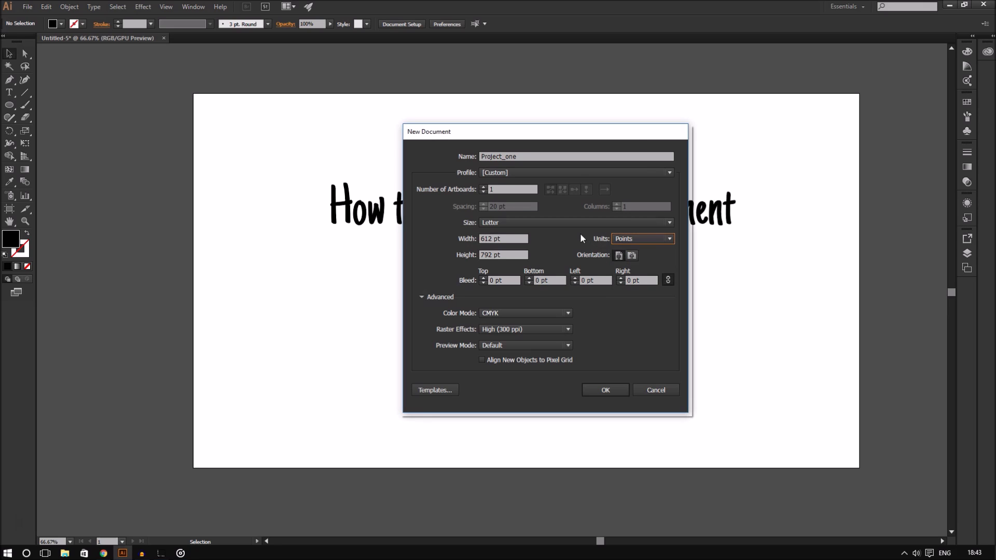
{"action": "left_click", "coordinate": [633, 255]}
{"action": "left_click", "coordinate": [621, 255]}
{"action": "left_click", "coordinate": [633, 255]}
{"action": "left_click", "coordinate": [620, 255]}
{"action": "left_click", "coordinate": [630, 257]}
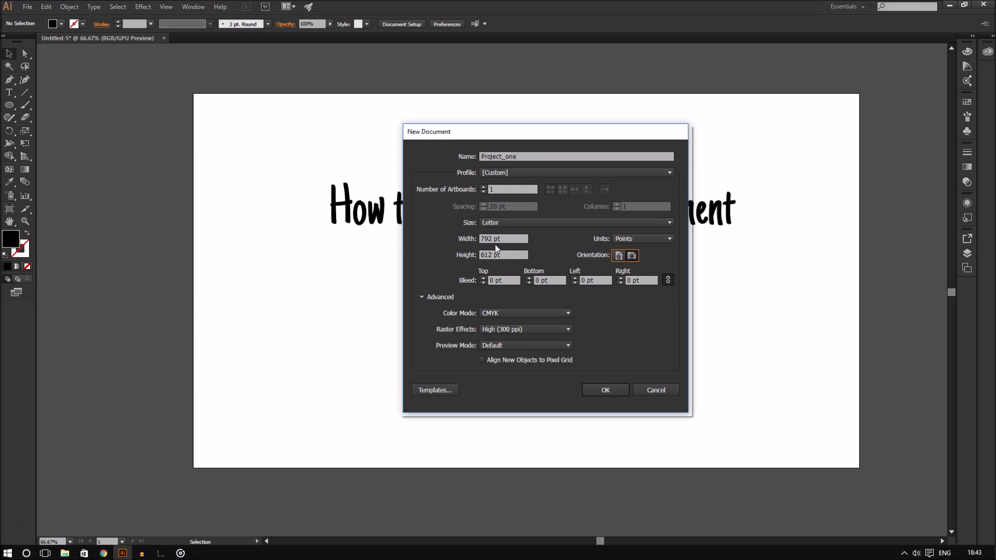
{"action": "left_click", "coordinate": [621, 257]}
{"action": "left_click", "coordinate": [668, 280]}
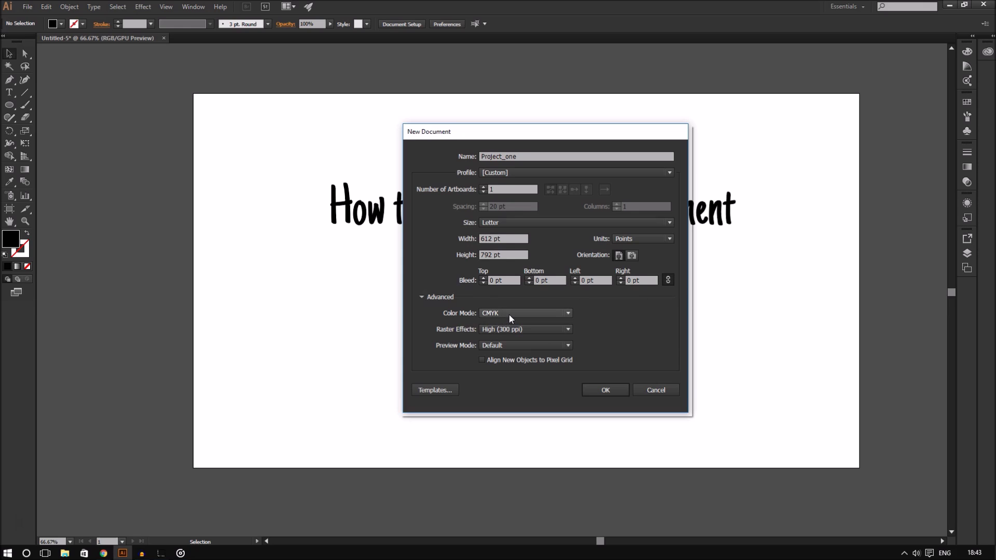
Expand Advanced options and keep CMYK, High (300 ppi) raster effects and Default preview.
{"action": "left_click", "coordinate": [423, 298]}
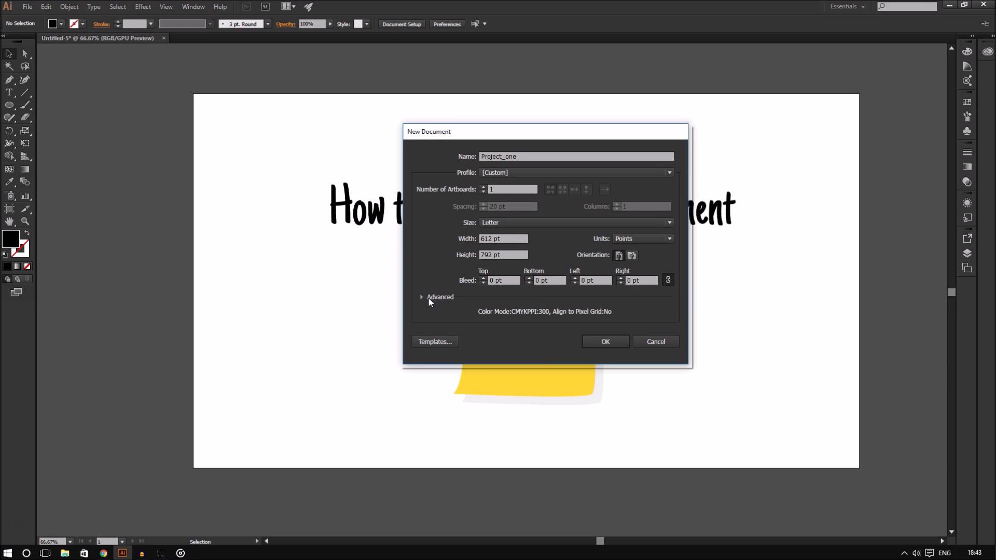
{"action": "left_click", "coordinate": [423, 297]}
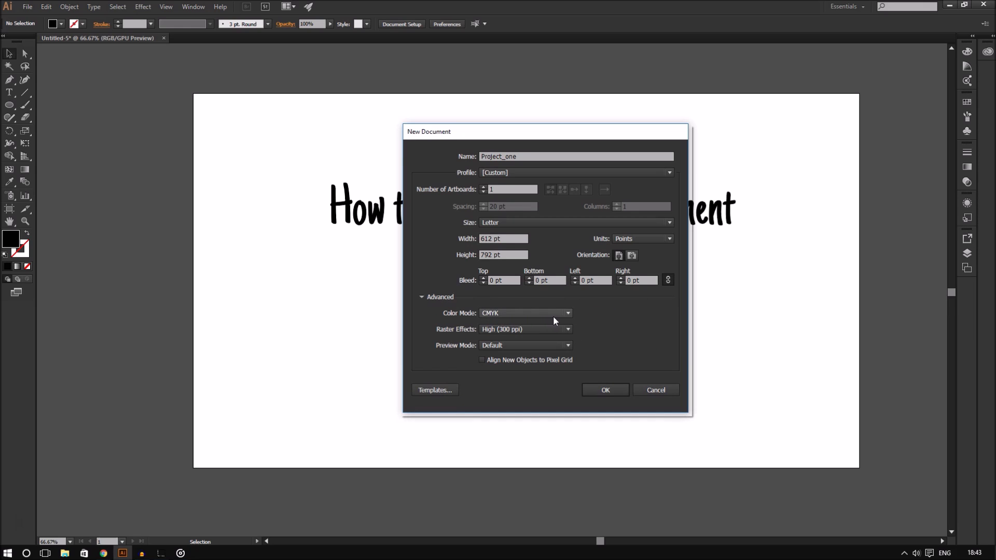
{"action": "left_click", "coordinate": [567, 315]}
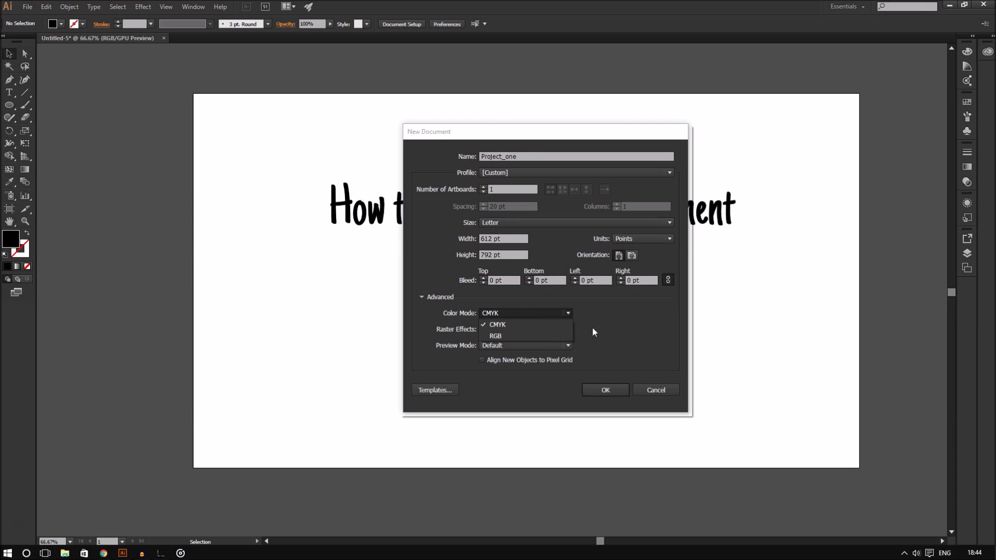
{"action": "left_click", "coordinate": [554, 327]}
{"action": "left_click", "coordinate": [530, 327]}
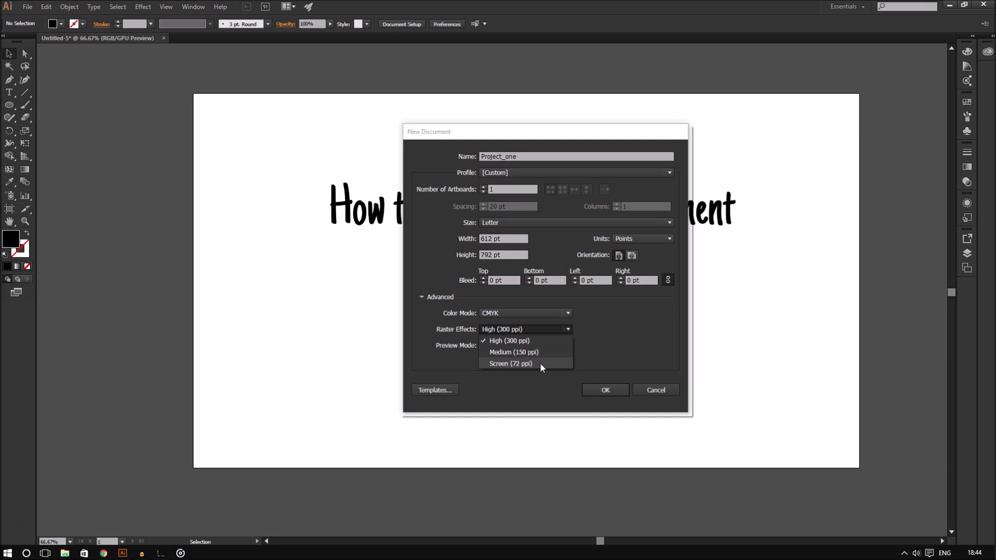
{"action": "left_click", "coordinate": [607, 345]}
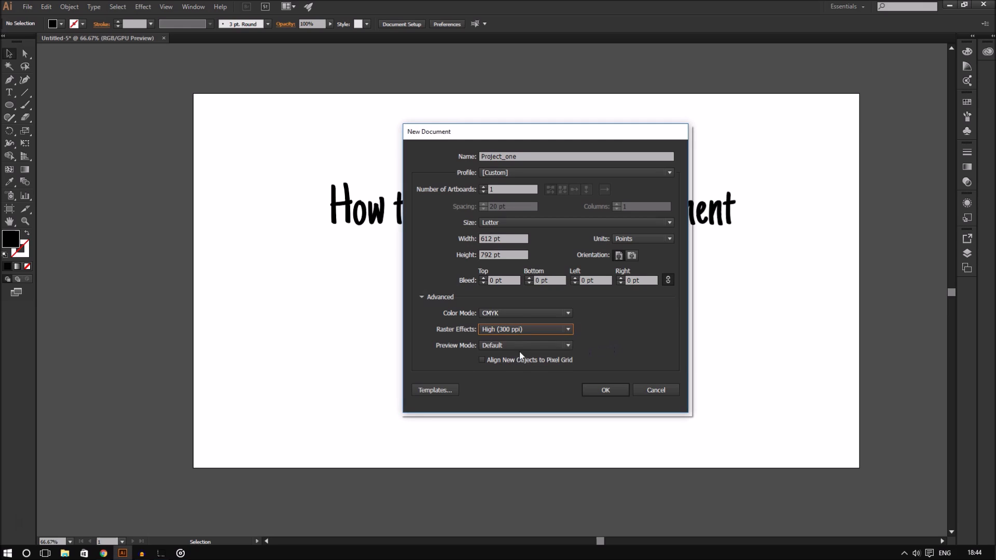
{"action": "left_click", "coordinate": [534, 346]}
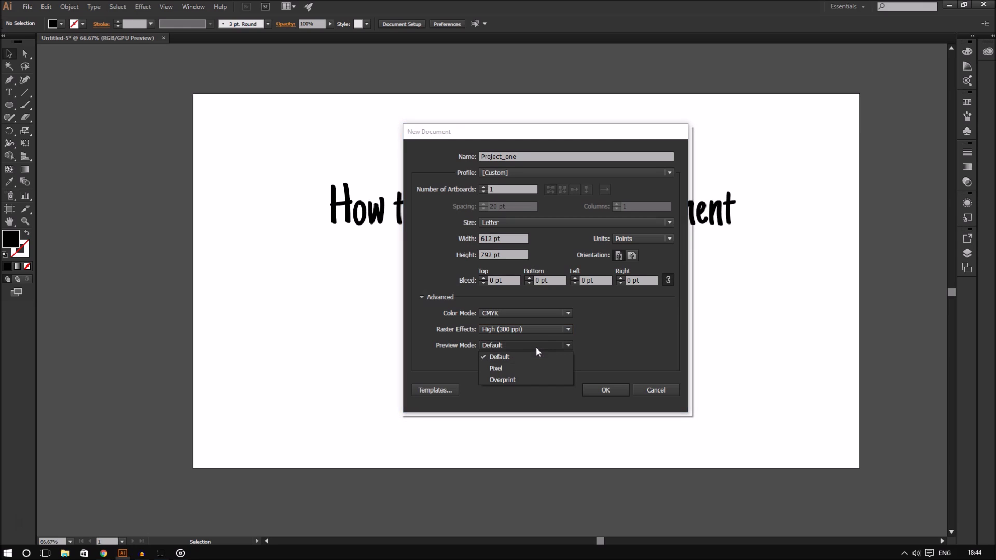
{"action": "left_click", "coordinate": [622, 331]}
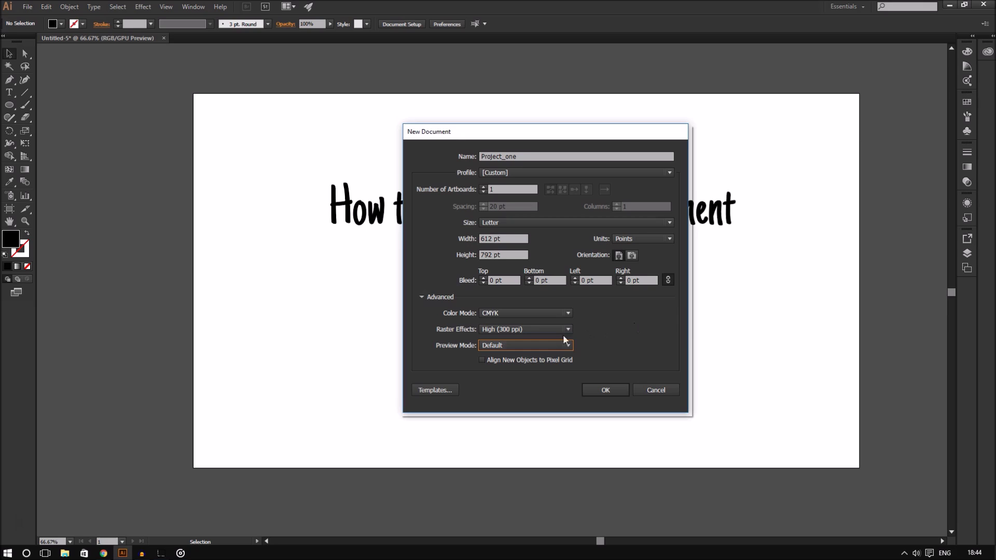
Toggle Align New Objects to Pixel Grid several times, leaving it off.
{"action": "left_click", "coordinate": [517, 359]}
{"action": "left_click", "coordinate": [517, 359]}
{"action": "left_click", "coordinate": [517, 359]}
{"action": "left_click", "coordinate": [517, 359]}
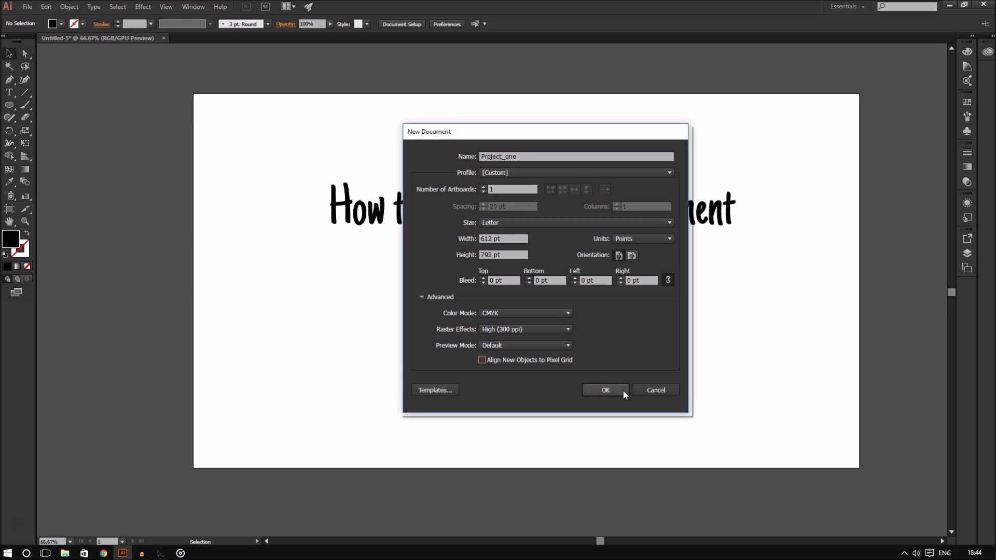
Create the Project_one document, then review Document Setup and cancel without changes.
{"action": "left_click", "coordinate": [606, 390]}
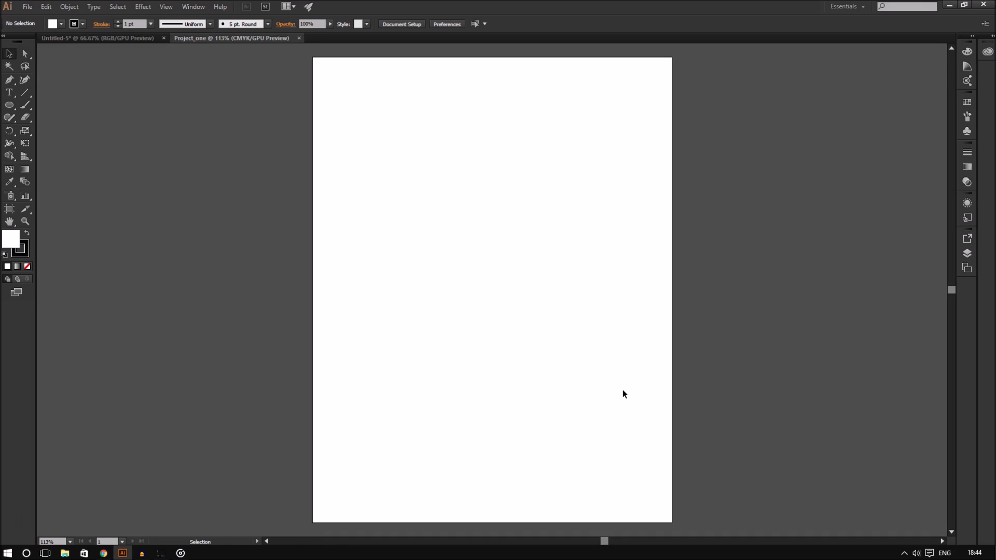
{"action": "left_click", "coordinate": [402, 25]}
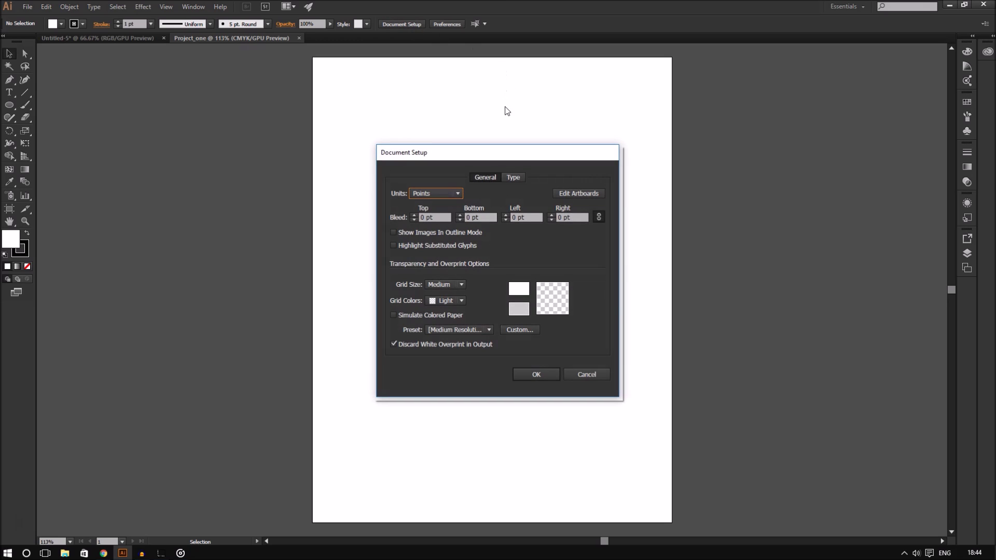
{"action": "left_click_drag", "start_coordinate": [496, 157], "coordinate": [458, 105]}
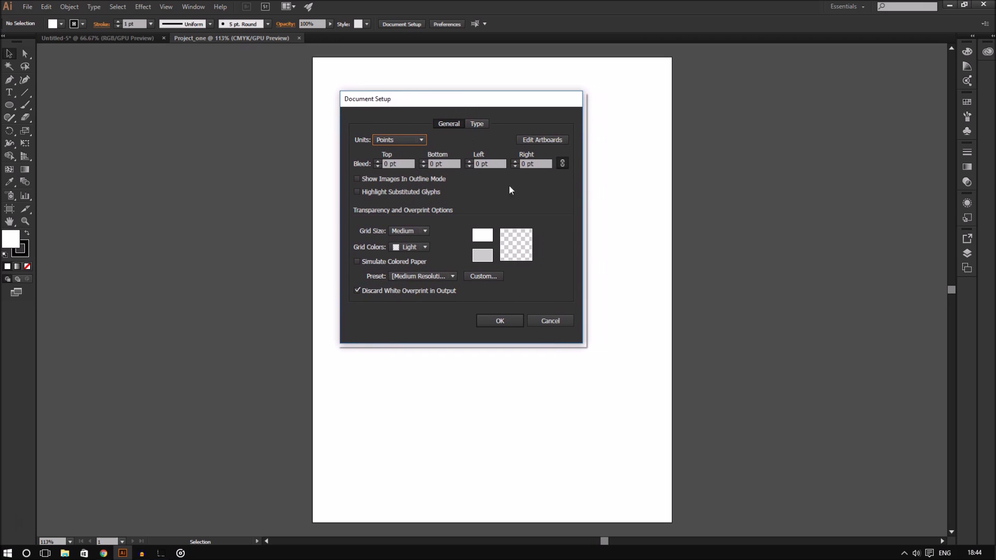
{"action": "left_click", "coordinate": [533, 319]}
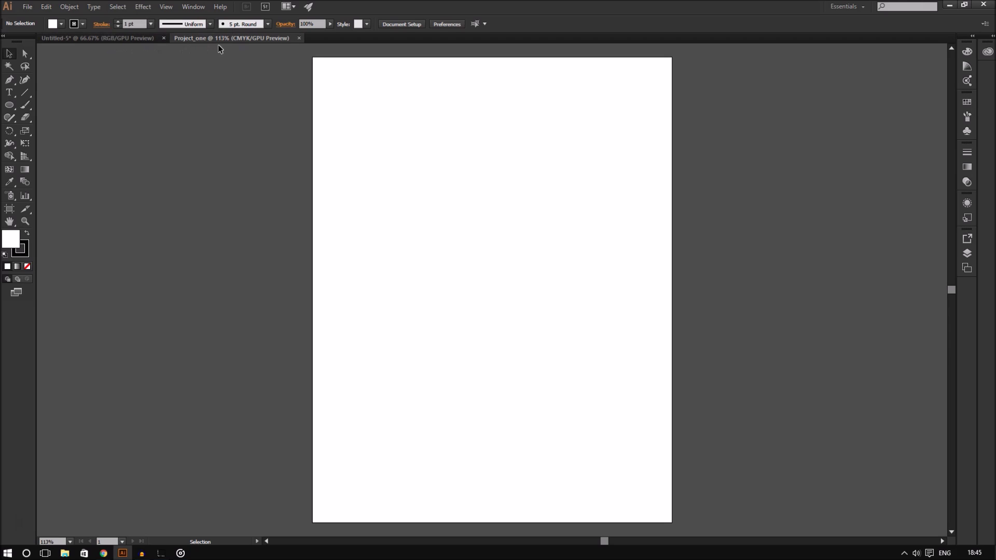
Turn on rulers via View > Rulers > Show Rulers on the Project_one canvas.
{"action": "left_click", "coordinate": [170, 9]}
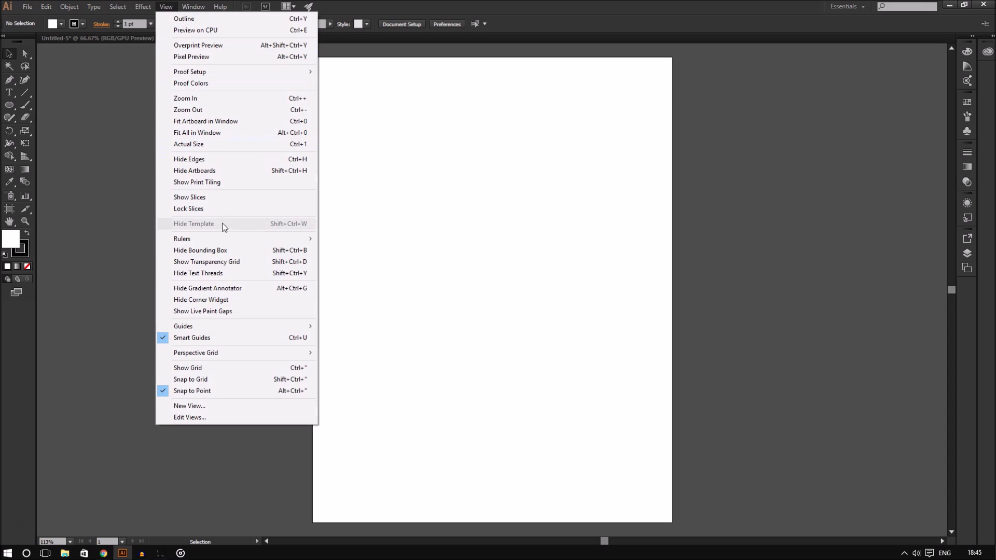
{"action": "mouse_move", "coordinate": [224, 240]}
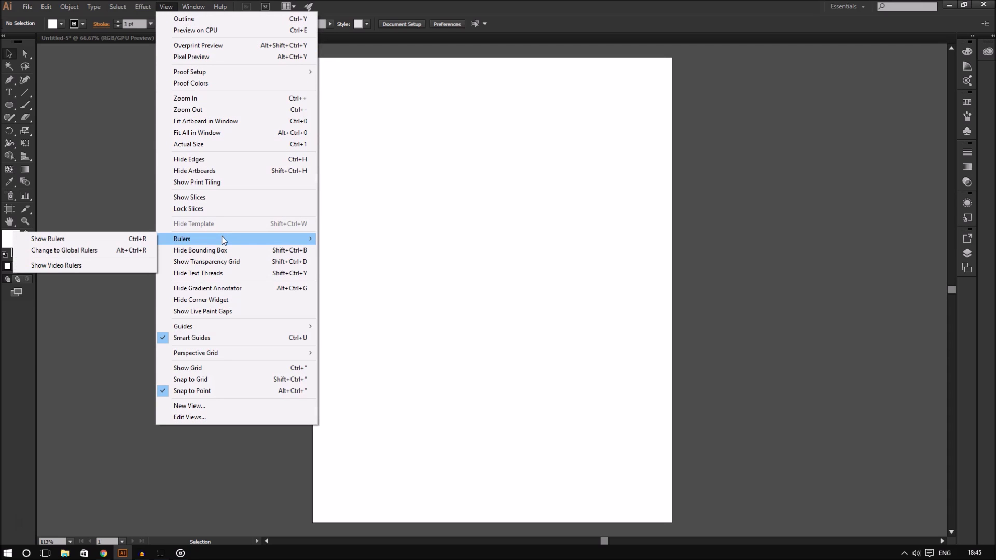
{"action": "left_click", "coordinate": [147, 237]}
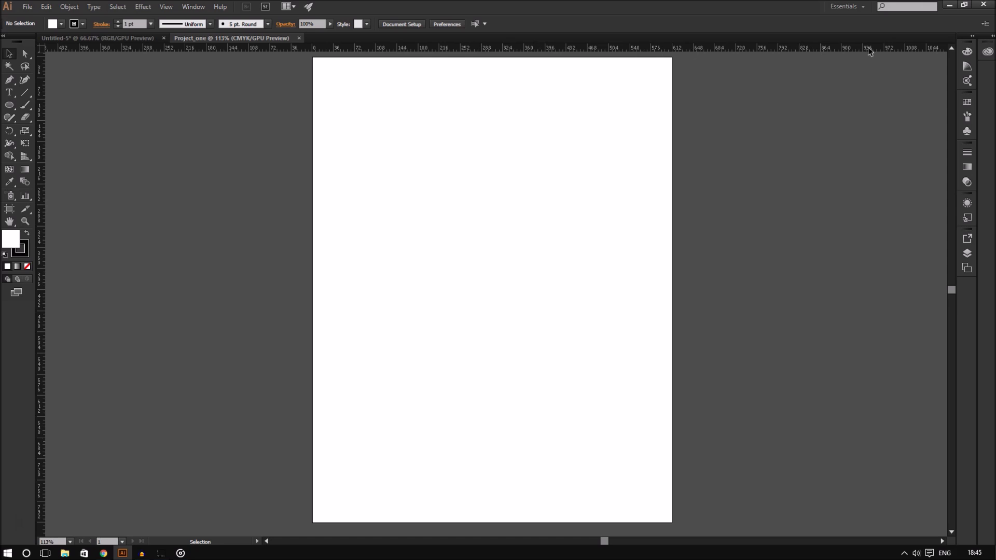
{"action": "left_click", "coordinate": [172, 10]}
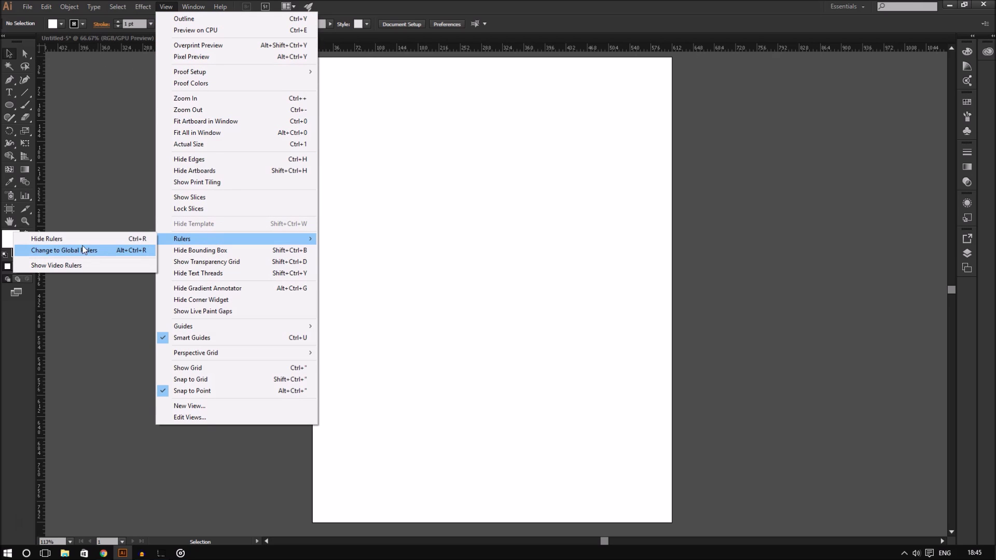
{"action": "left_click", "coordinate": [465, 41]}
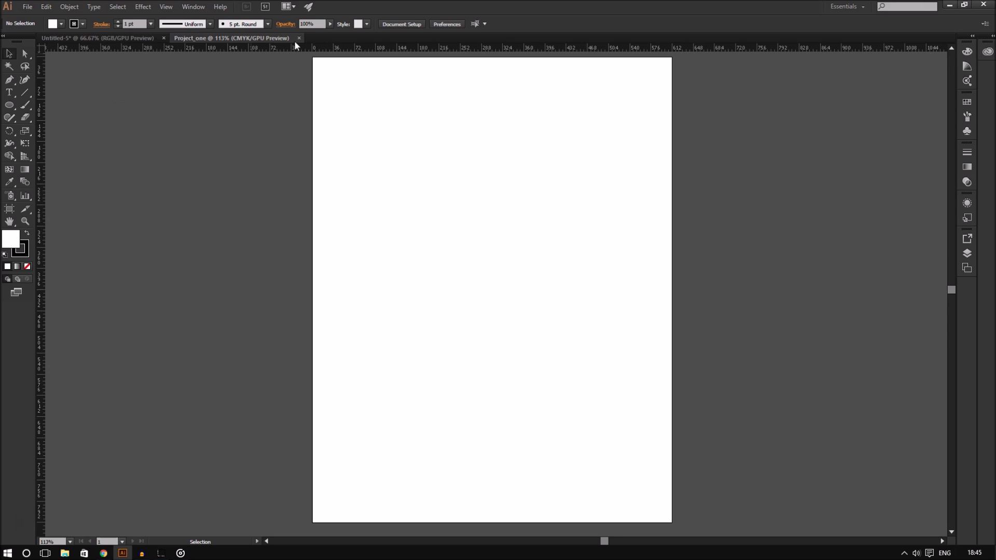
Switch to the Untitled-5 document and zoom in on its title page.
{"action": "left_click", "coordinate": [122, 40]}
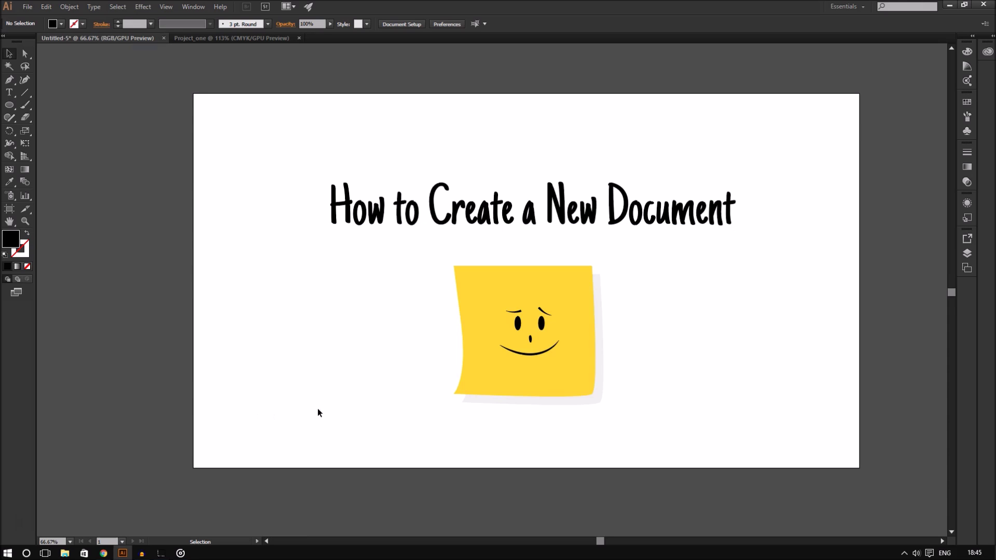
{"action": "scroll", "coordinate": [661, 300], "scroll_direction": "up", "scroll_amount": 1}
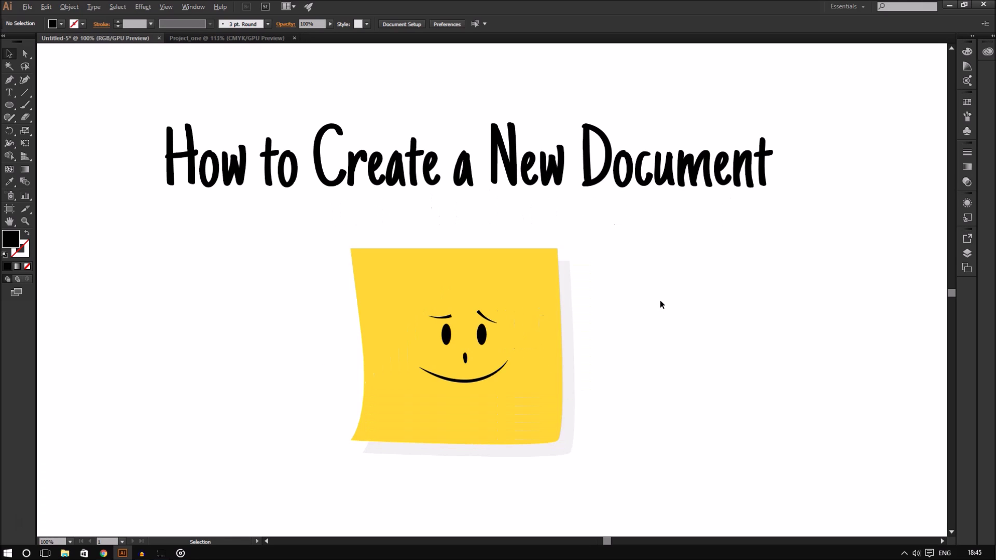